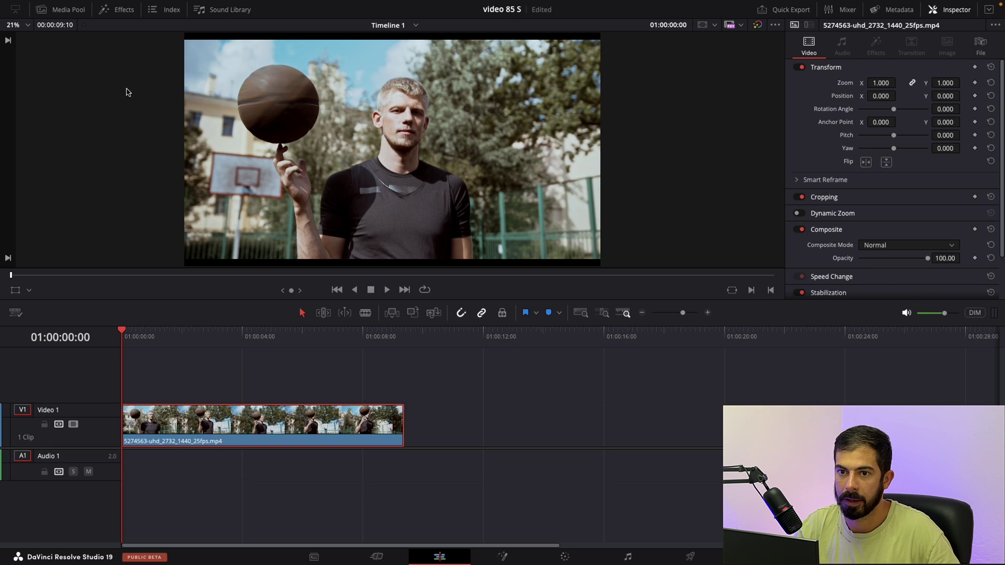
Search the Effects Library for 'motion' to list Motion Blur, Motion Trails and Stop Motion.
left_click(122, 9)
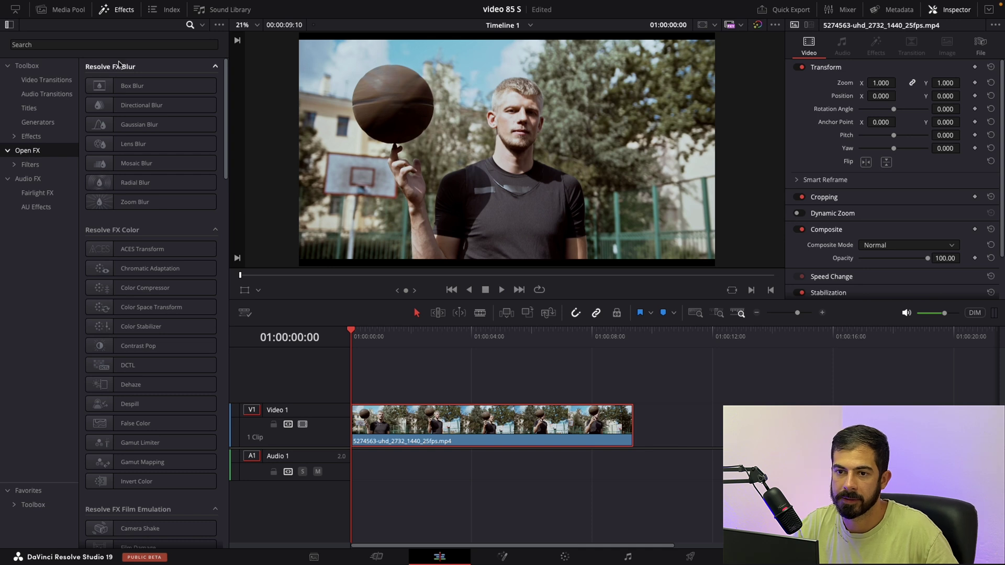
left_click(124, 45)
type("mo")
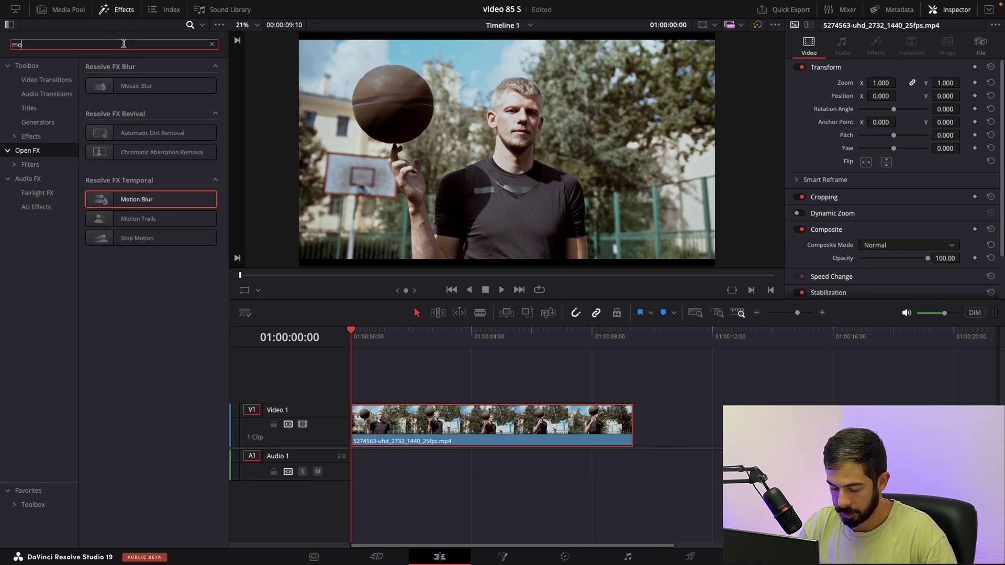
type("tion")
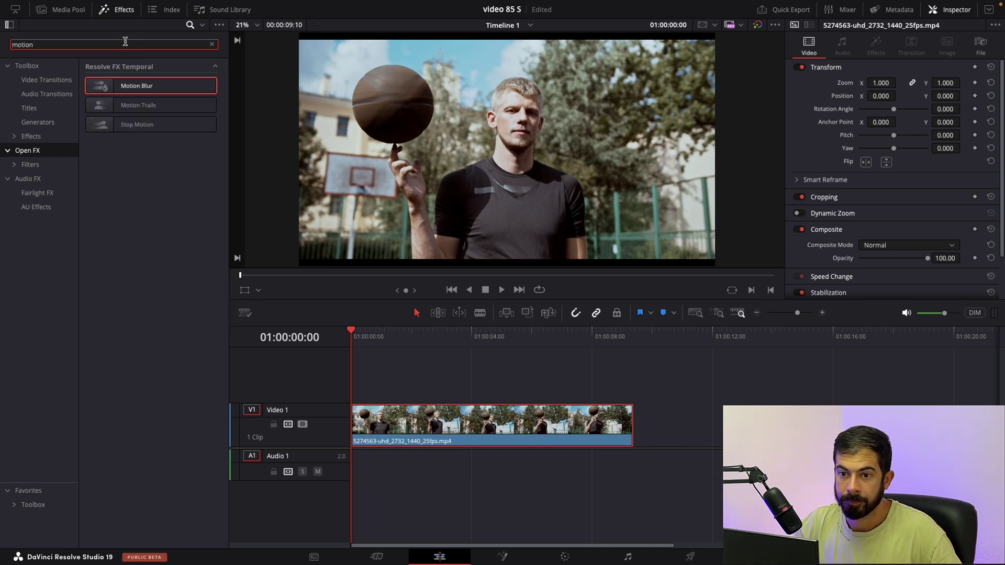
Add Motion Blur to the V1 basketball clip, set blur to 100, and preview playback.
left_click_drag(121, 90, 456, 426)
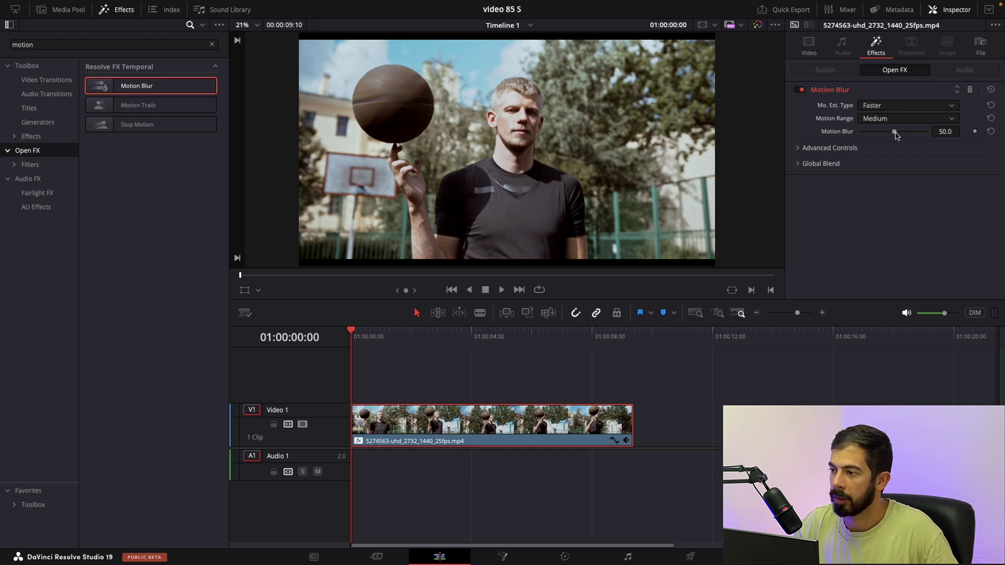
left_click_drag(895, 131, 946, 134)
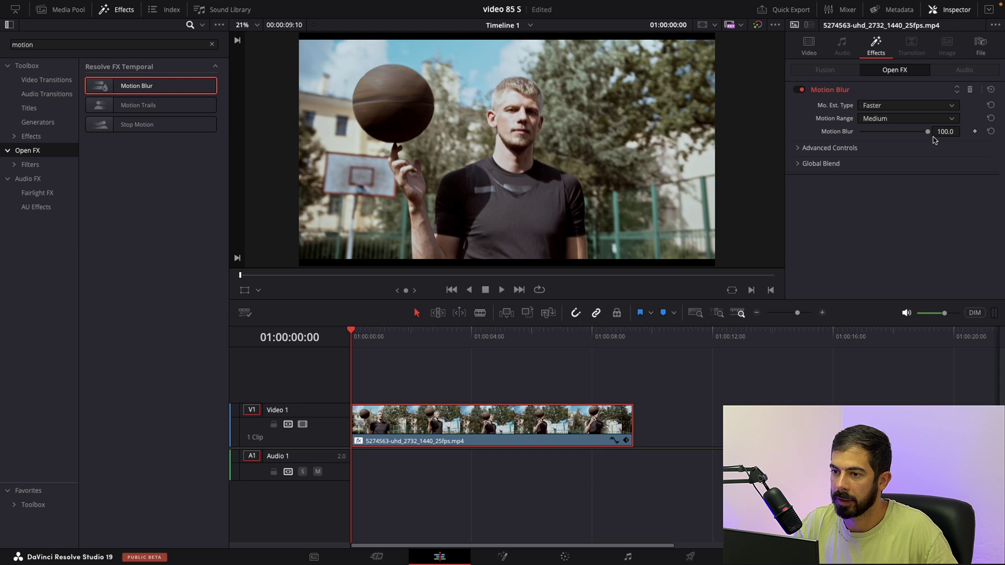
key("space")
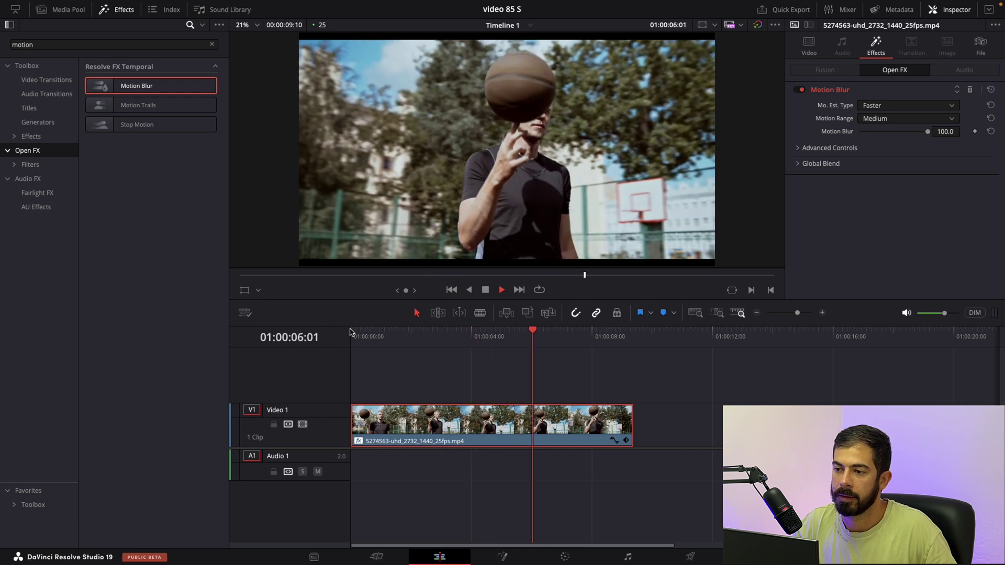
key("space")
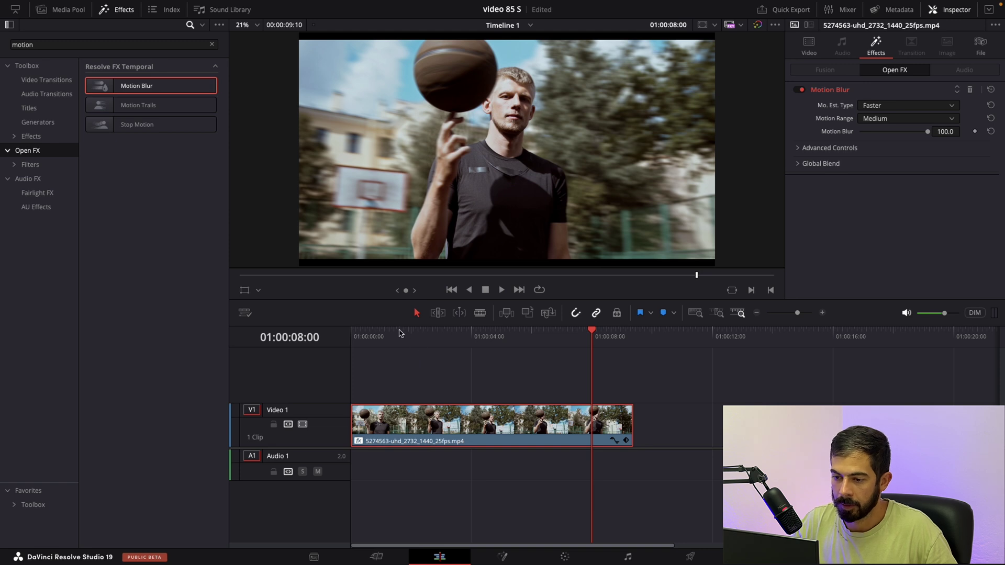
Delete Motion Blur from the clip and put the playhead at 01:00:02:00.
left_click(970, 92)
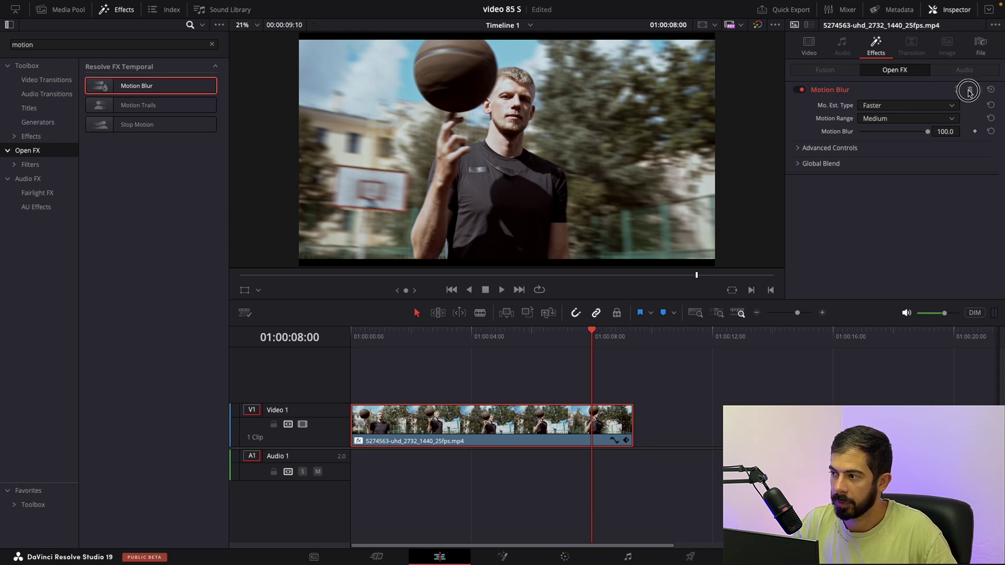
left_click(411, 335)
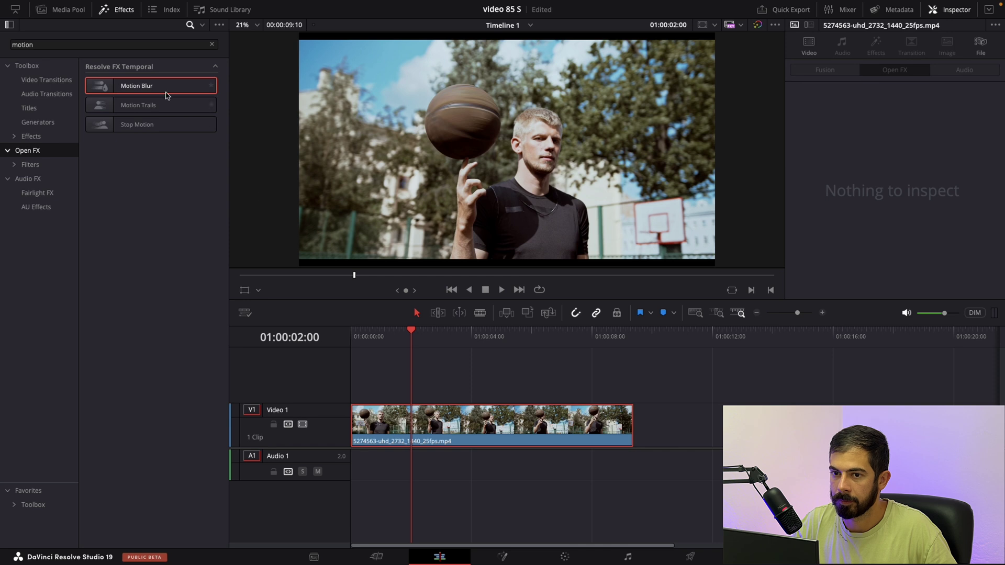
Reapply Motion Blur and keyframe its strength at 0 at 01:00:02:00.
left_click_drag(150, 86, 412, 420)
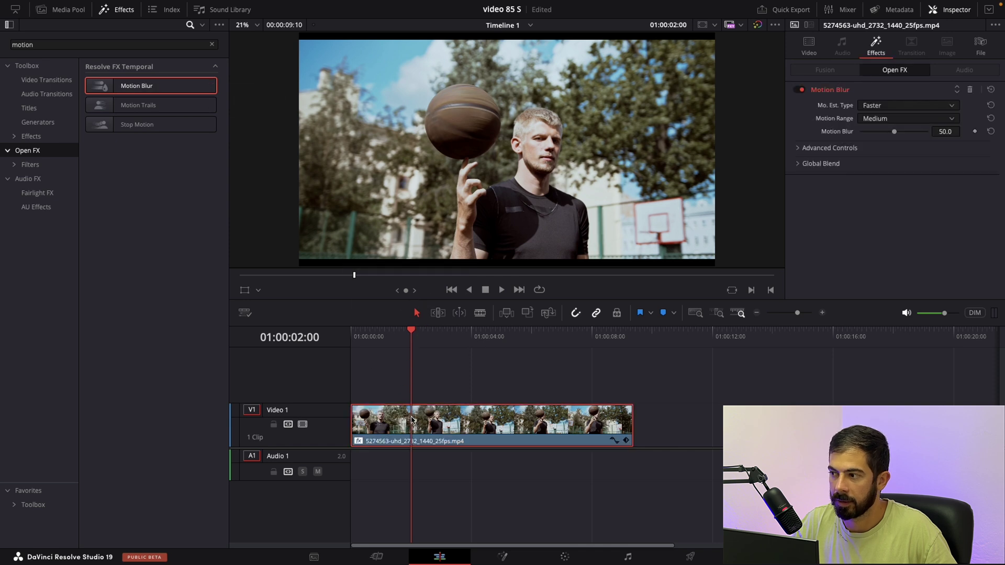
left_click(975, 132)
left_click_drag(893, 132, 849, 136)
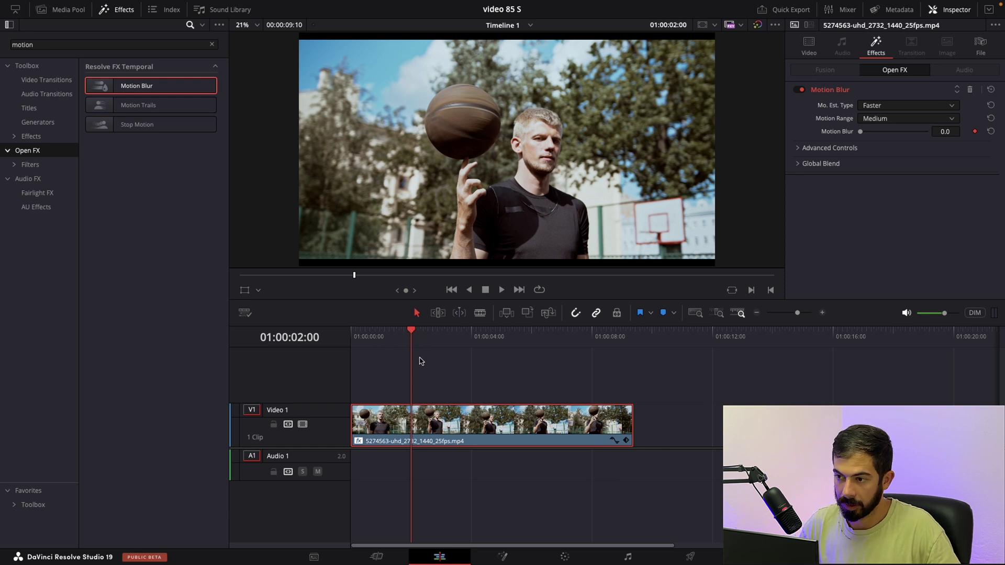
Keyframe Motion Blur strength at 100 about 20 frames later, then return to the timeline start.
key("space")
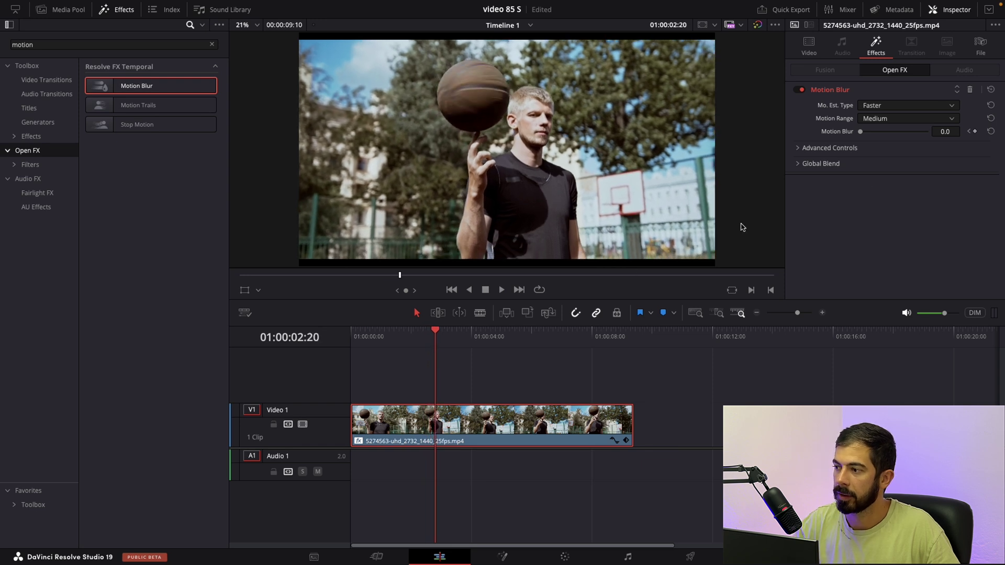
left_click(974, 132)
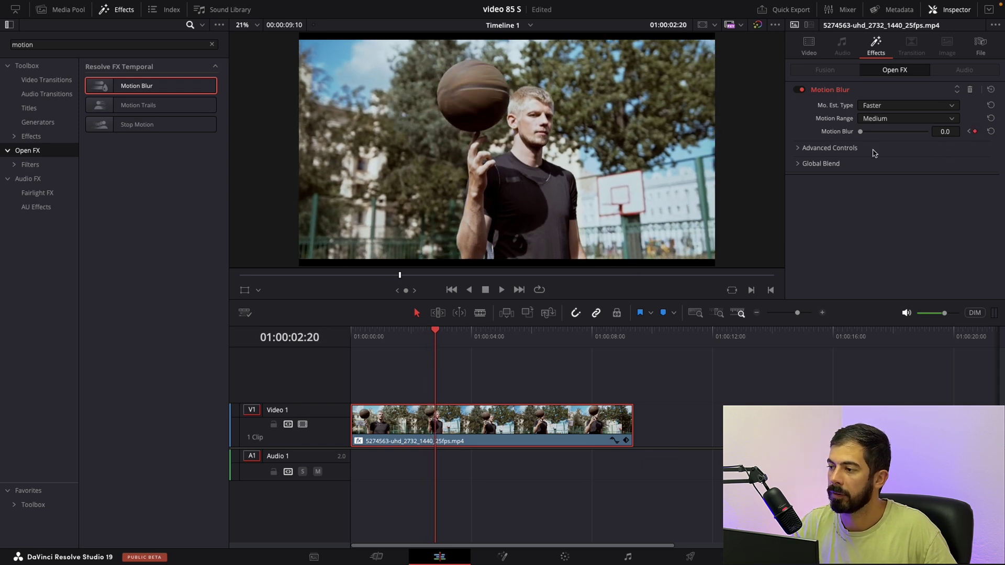
left_click_drag(861, 132, 932, 133)
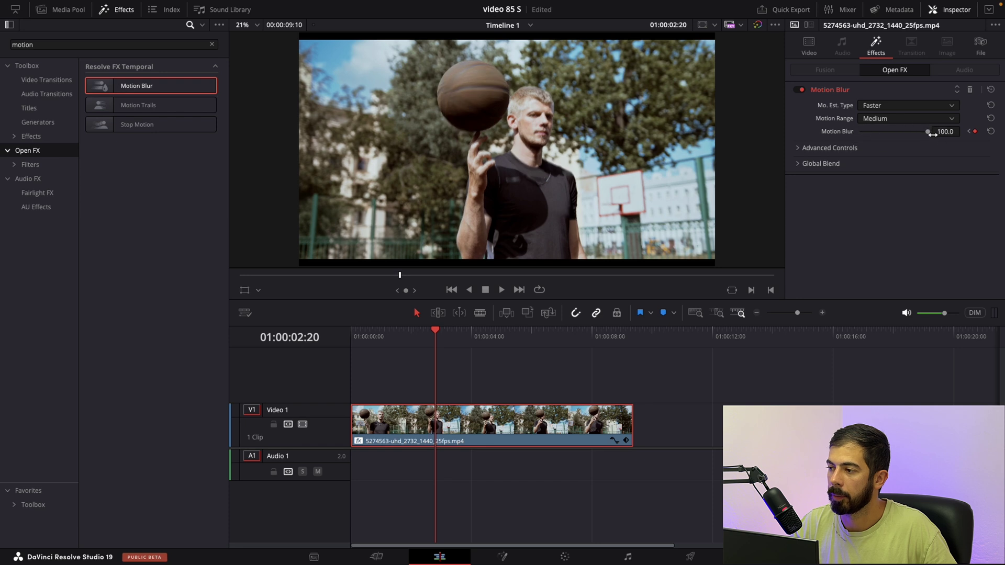
left_click(352, 332)
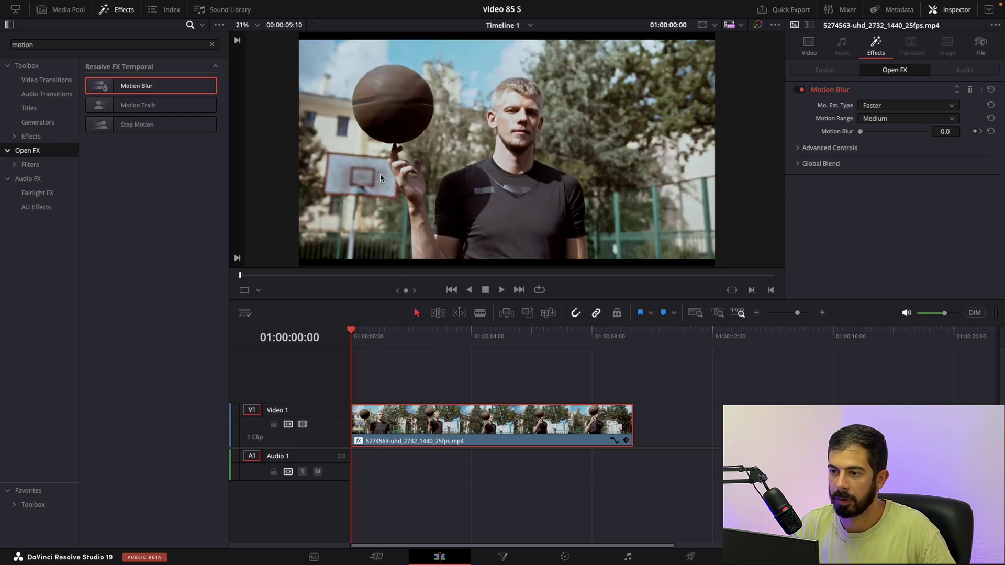
key("space")
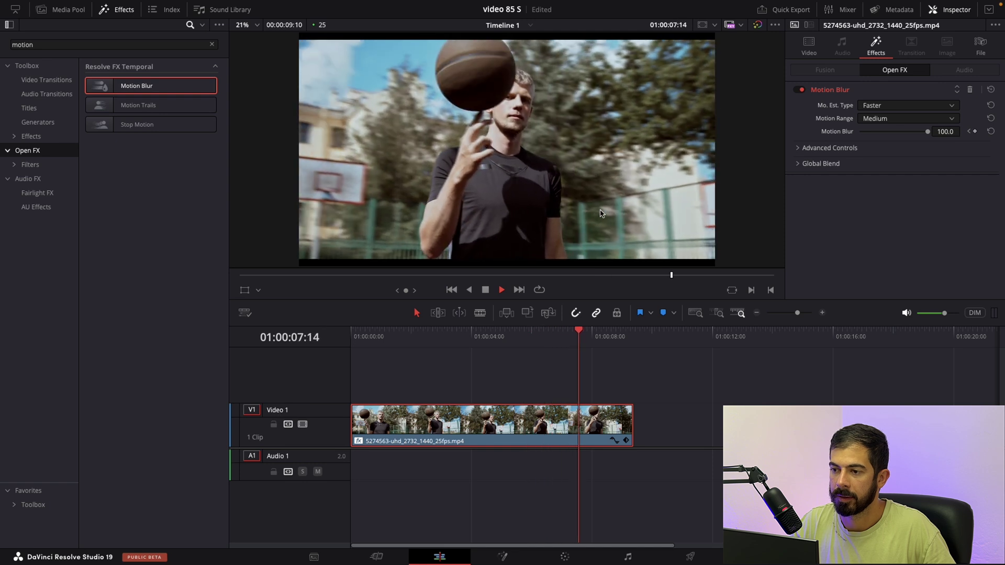
key("space")
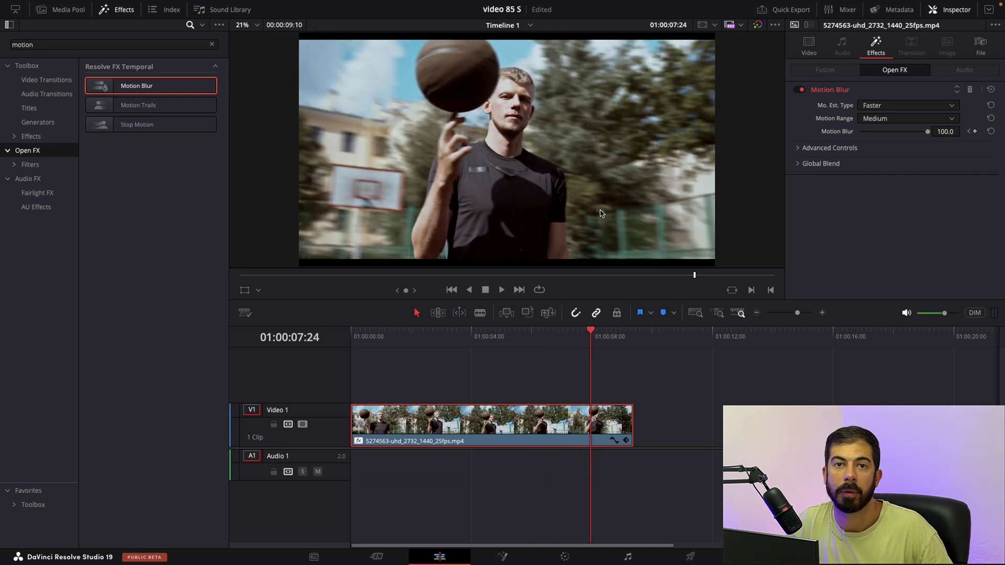